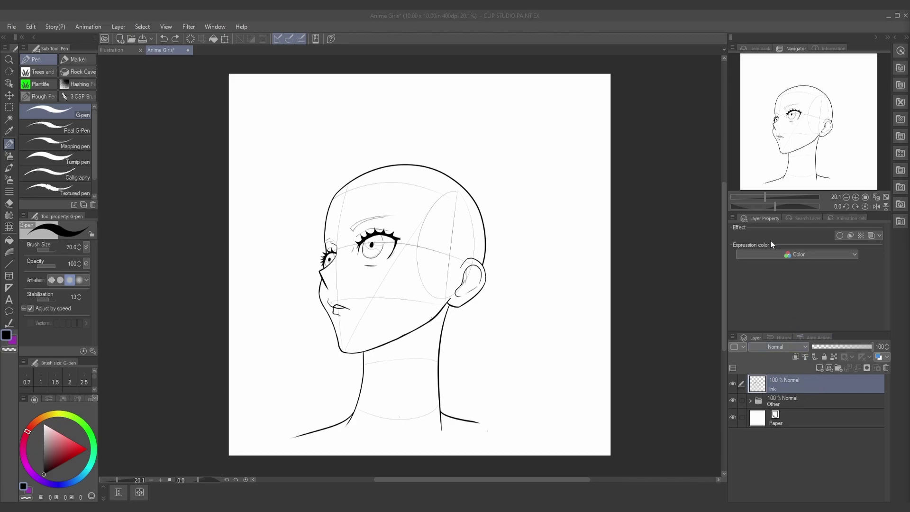
# Step: Give the Ink layer's line art a 3.0 edge border in red FF5757
pyautogui.click(841, 236)
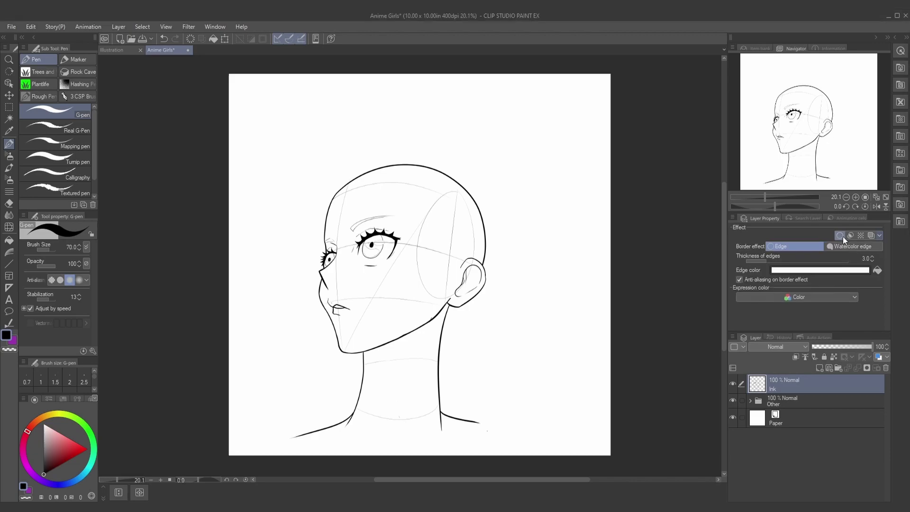
pyautogui.click(820, 271)
pyautogui.click(631, 212)
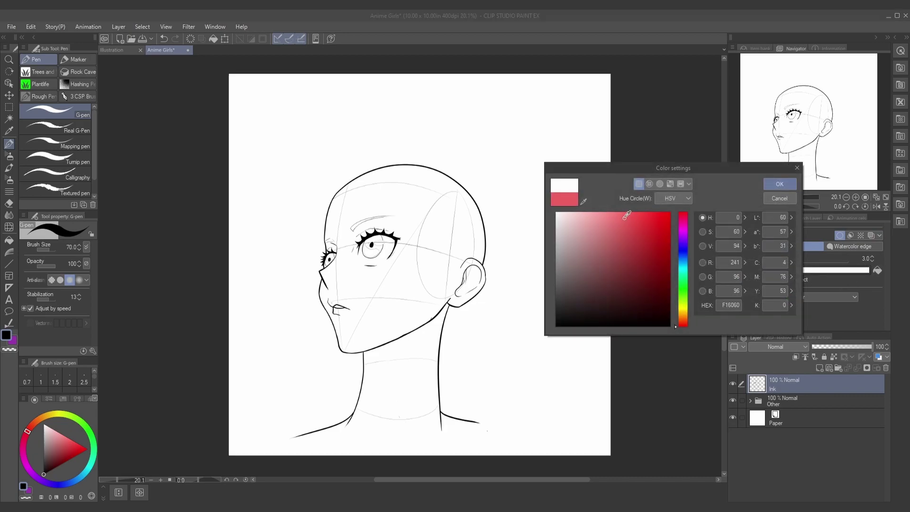
pyautogui.click(778, 184)
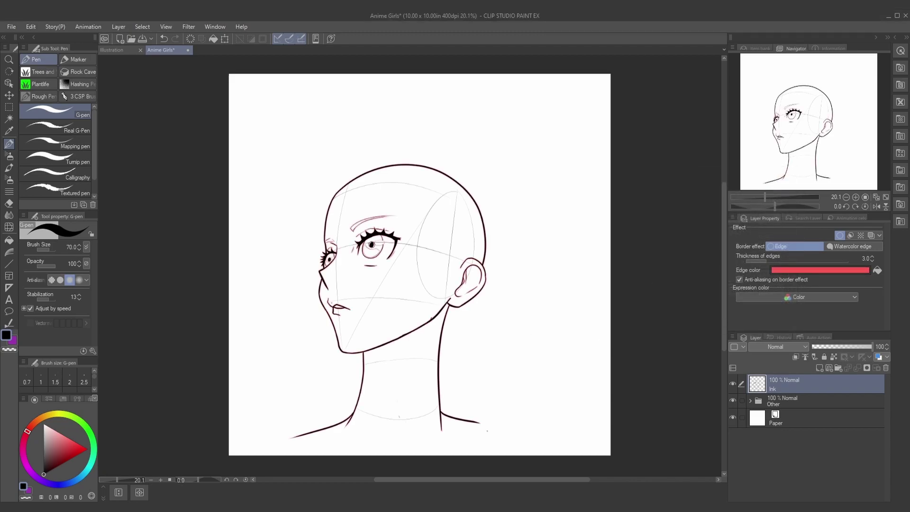
pyautogui.scroll(6, 392, 437)
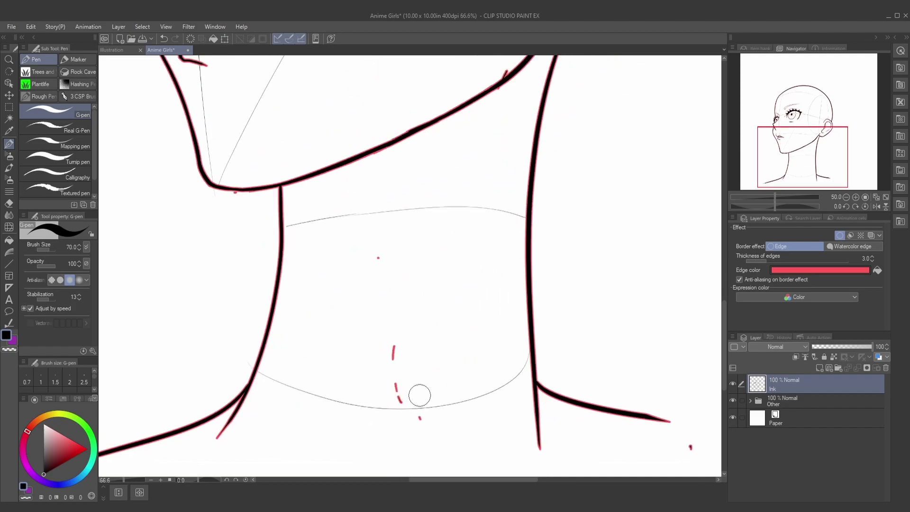
pyautogui.scroll(-3, 417, 389)
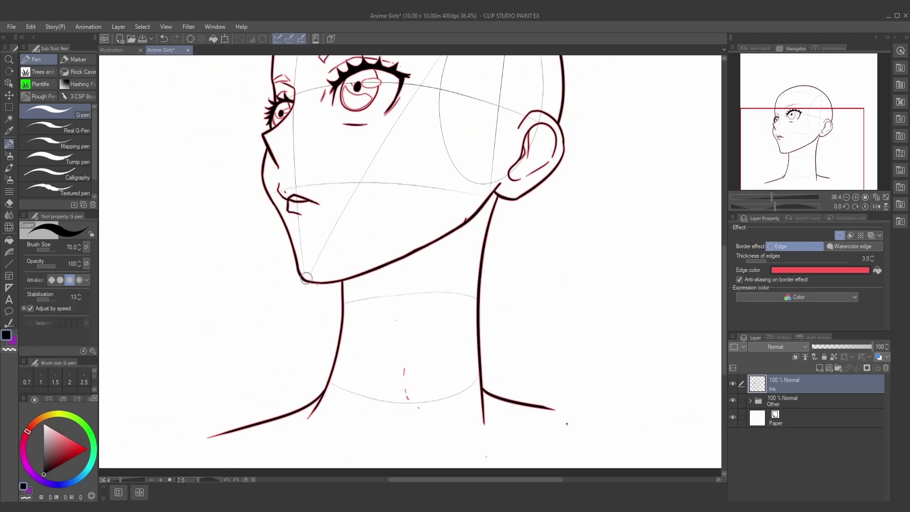
pyautogui.scroll(4, 317, 280)
pyautogui.scroll(-6, 318, 284)
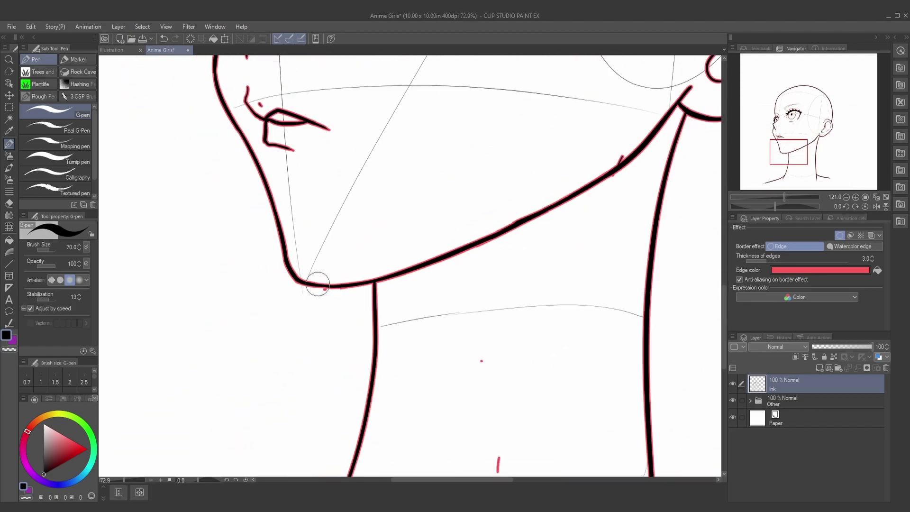
pyautogui.scroll(6, 429, 242)
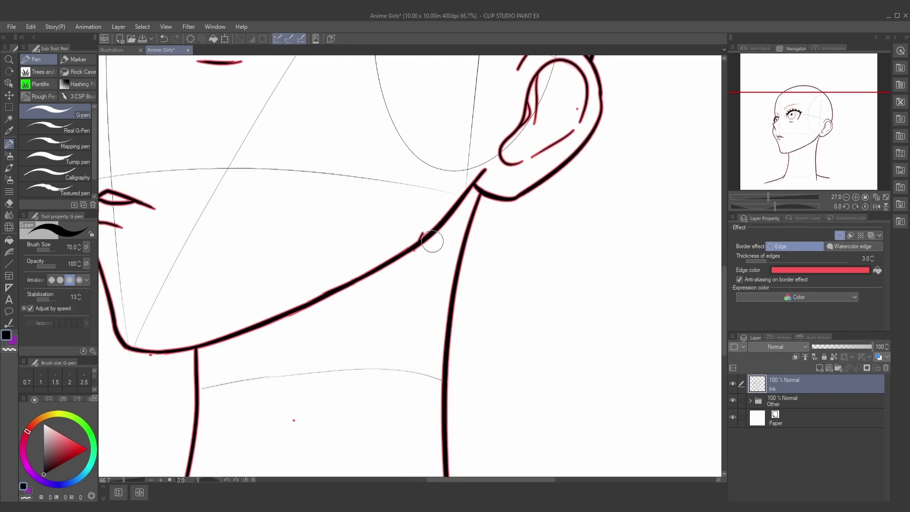
pyautogui.scroll(-6, 430, 242)
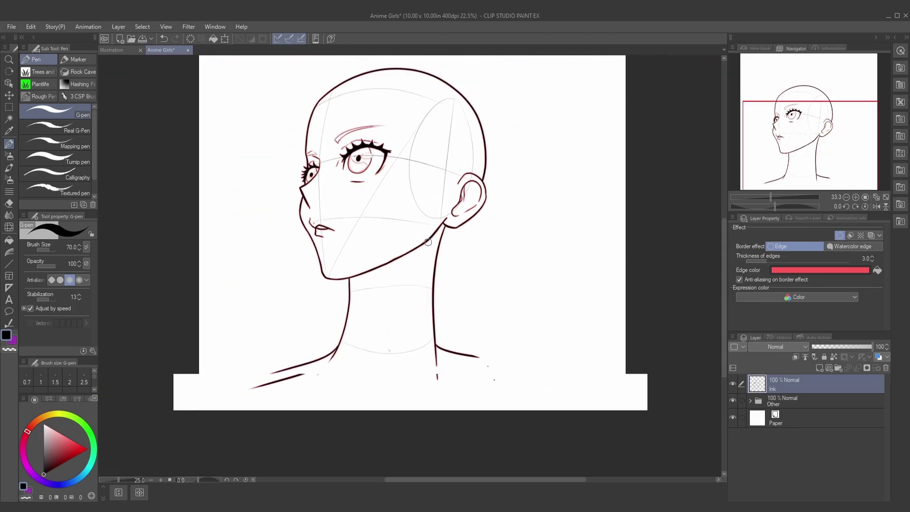
pyautogui.scroll(2, 384, 339)
pyautogui.scroll(2, 384, 339)
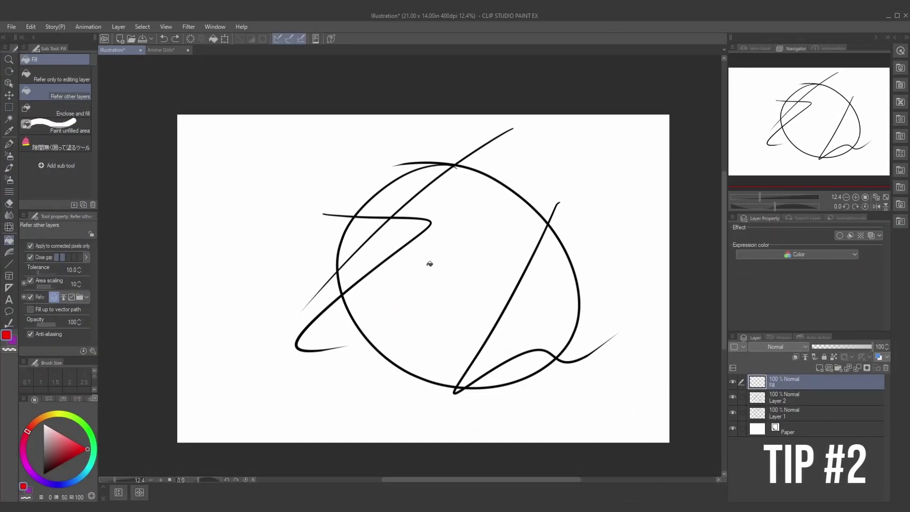
# Step: Test red fills inside the circle and right of the diagonal line, undoing each
pyautogui.click(489, 269)
pyautogui.hotkey('ctrl', 'z')
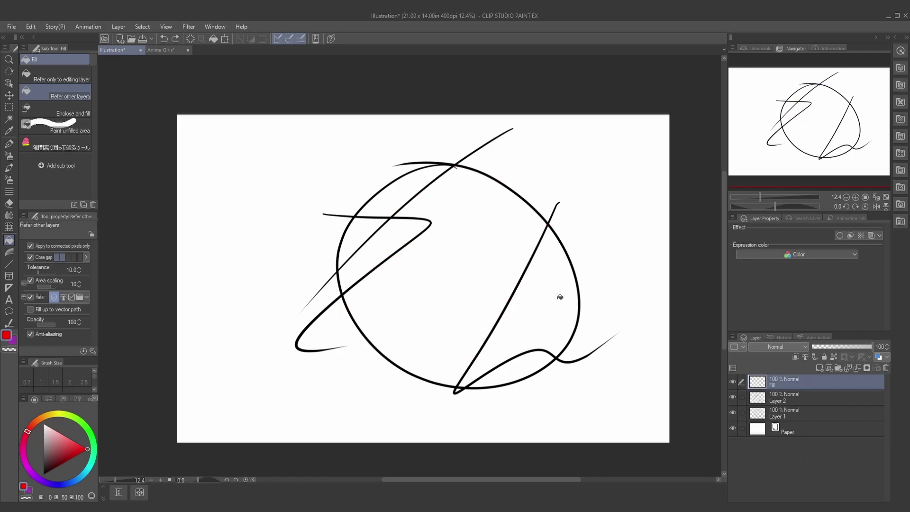
pyautogui.click(560, 297)
pyautogui.hotkey('ctrl', 'z')
# Step: Make Layer 1 the reference layer and set the Fill tool to refer only to reference layers
pyautogui.click(835, 412)
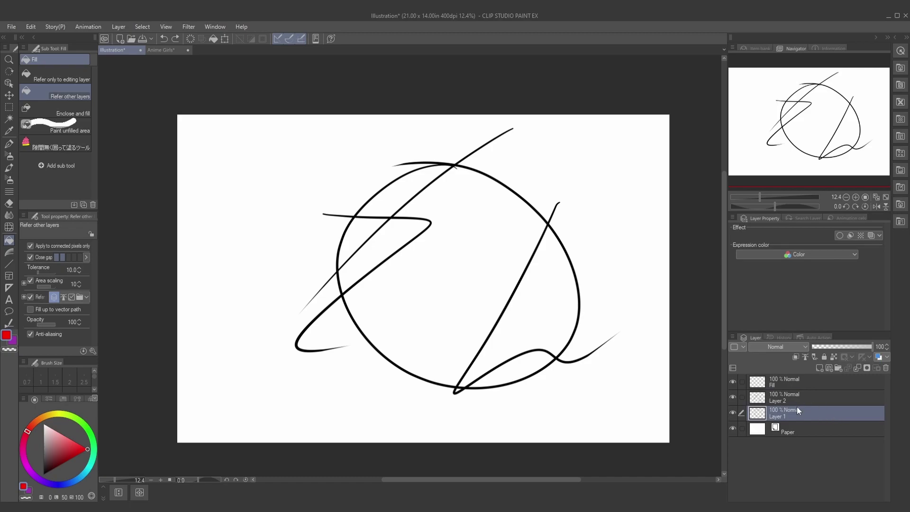
pyautogui.click(809, 359)
pyautogui.click(64, 299)
# Step: Test a red circle fill on the Fill layer, undo it, and switch to Head Drawing Tutorial
pyautogui.click(795, 379)
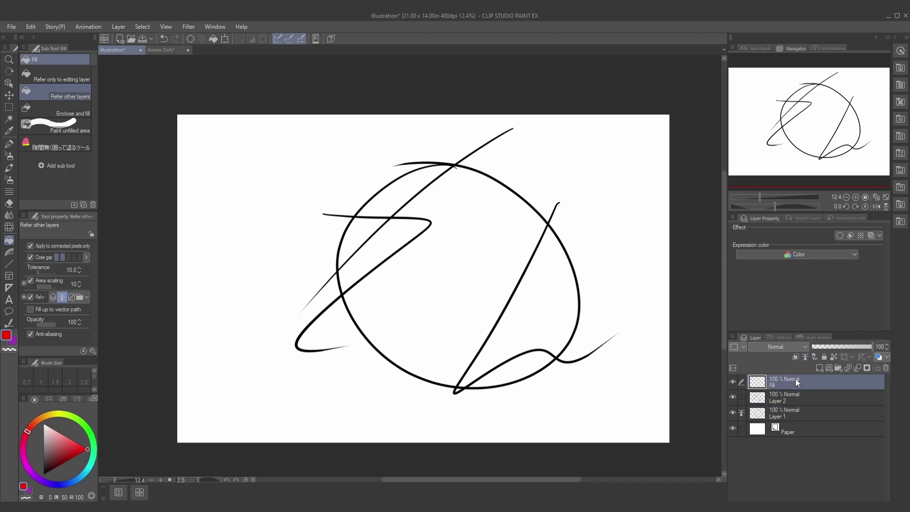
pyautogui.click(445, 281)
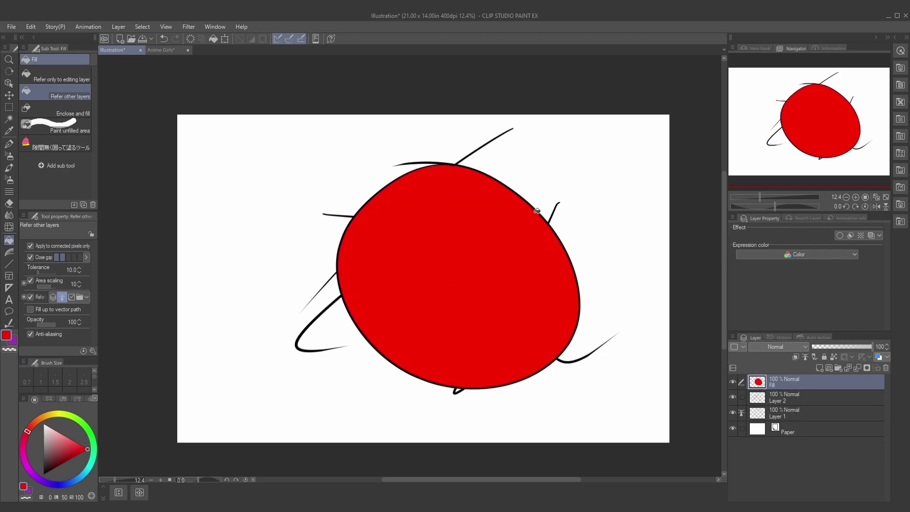
pyautogui.hotkey('ctrl', 'z')
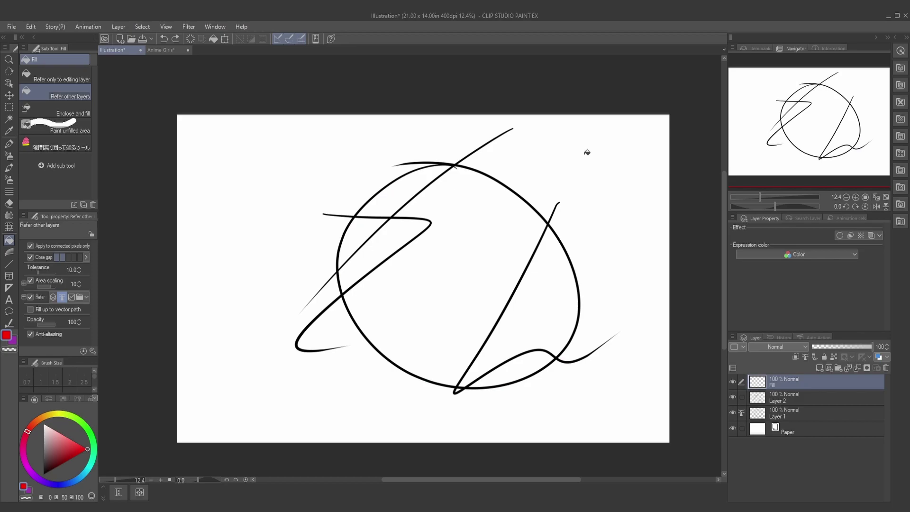
pyautogui.click(585, 153)
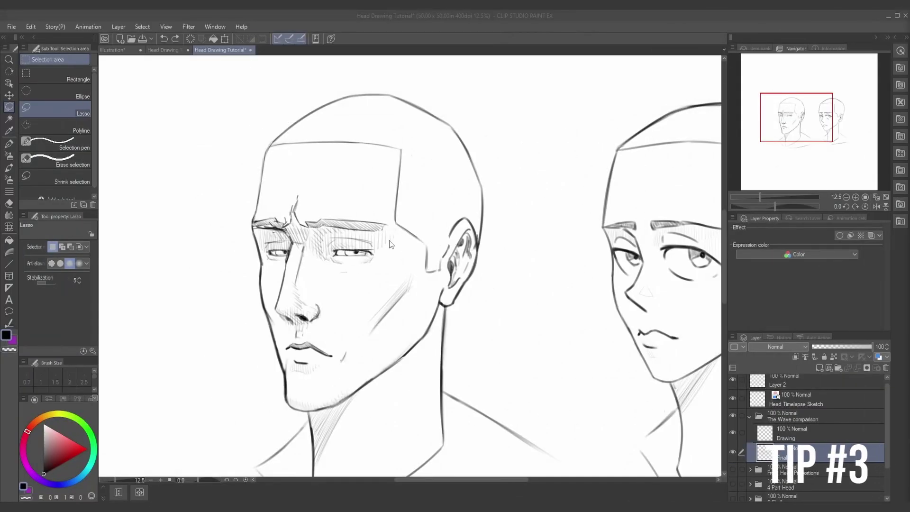
pyautogui.moveTo(329, 223)
pyautogui.mouseDown()
pyautogui.moveTo(346, 271)
pyautogui.moveTo(402, 237)
pyautogui.moveTo(347, 226)
pyautogui.mouseUp()
pyautogui.hotkey('ctrl', 't')
pyautogui.moveTo(404, 275)
pyautogui.mouseDown()
pyautogui.moveTo(415, 287)
pyautogui.moveTo(406, 276)
pyautogui.mouseUp()
pyautogui.click(343, 303)
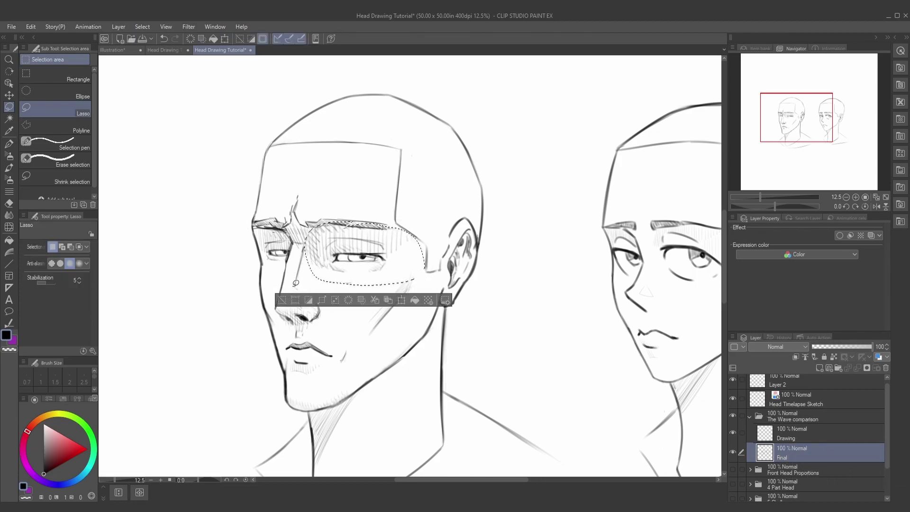
pyautogui.moveTo(296, 283)
pyautogui.mouseDown()
pyautogui.moveTo(328, 316)
pyautogui.moveTo(285, 285)
pyautogui.mouseUp()
pyautogui.hotkey('ctrl', 't')
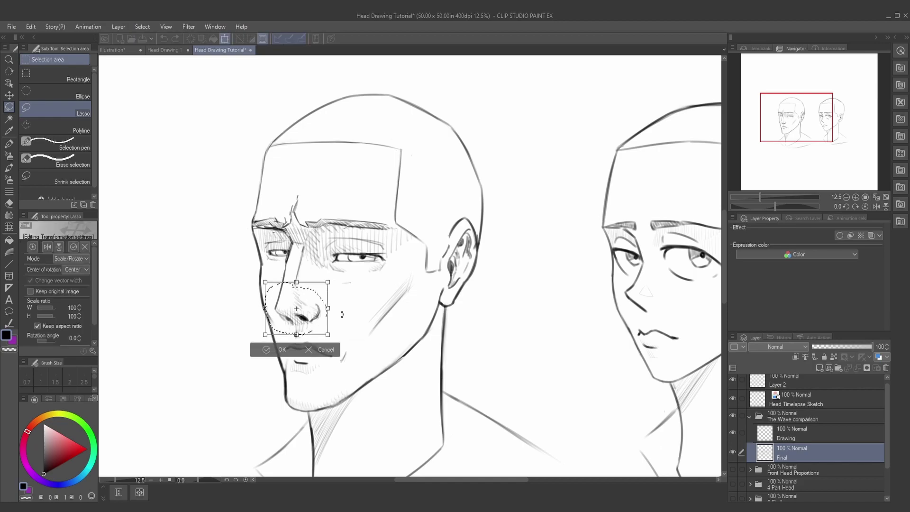
pyautogui.moveTo(328, 335); pyautogui.dragTo(353, 356)
pyautogui.click(281, 371)
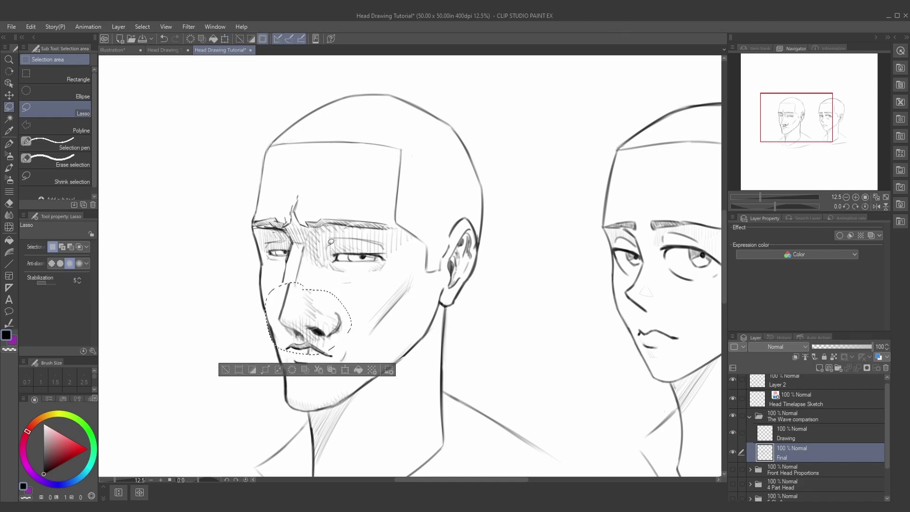
pyautogui.hotkey('ctrl', 'z')
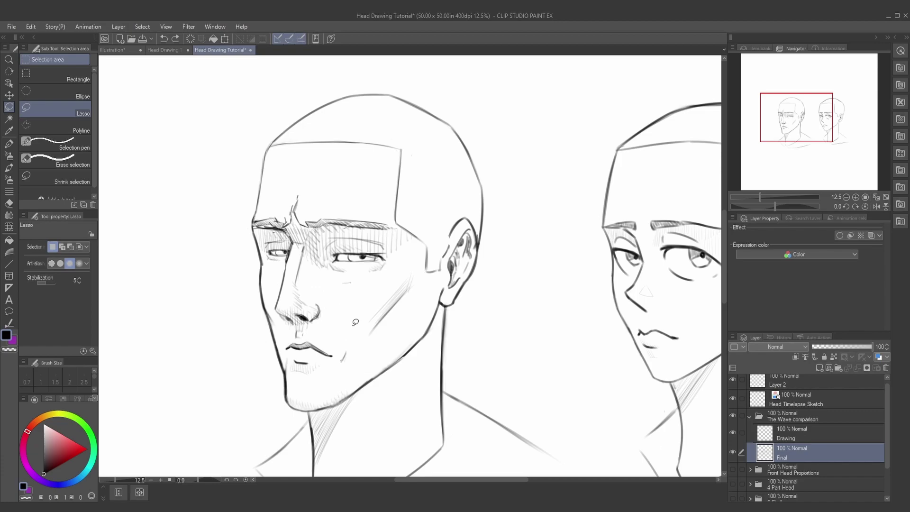
pyautogui.hotkey('ctrl', 'z')
pyautogui.hotkey('ctrl', 'z')
pyautogui.hotkey('ctrl', 'd')
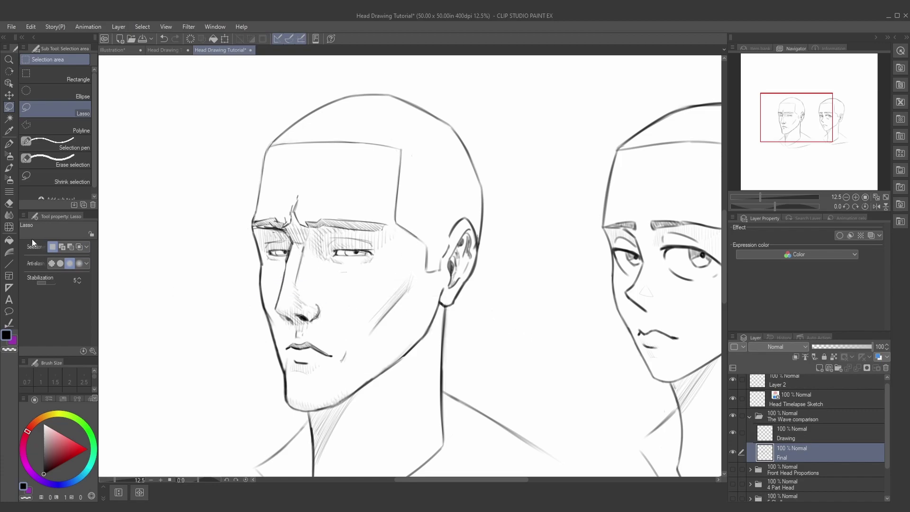
# Step: Push the man's nose contour into a straighter, sharper shape with Liquify
pyautogui.click(12, 229)
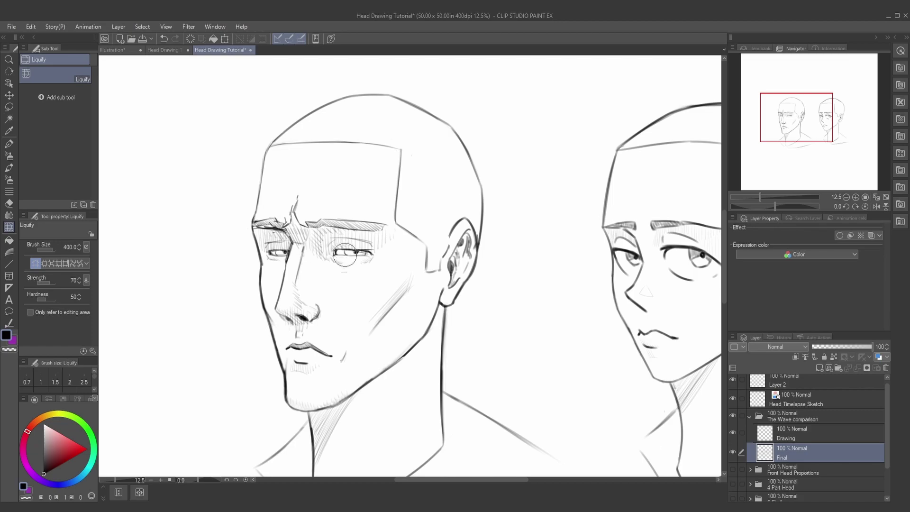
pyautogui.moveTo(286, 297)
pyautogui.mouseDown()
pyautogui.moveTo(294, 248)
pyautogui.moveTo(290, 255)
pyautogui.moveTo(305, 256)
pyautogui.moveTo(292, 288)
pyautogui.moveTo(298, 301)
pyautogui.moveTo(283, 307)
pyautogui.moveTo(315, 310)
pyautogui.moveTo(316, 318)
pyautogui.moveTo(296, 327)
pyautogui.mouseUp()
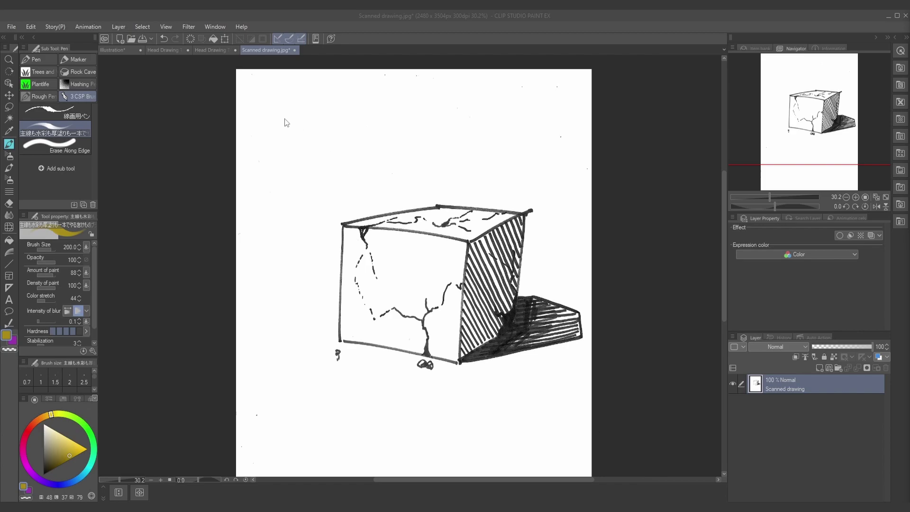
# Step: Add a Tone Curve correction layer and bend its curve into a steep contrast S-curve
pyautogui.click(125, 27)
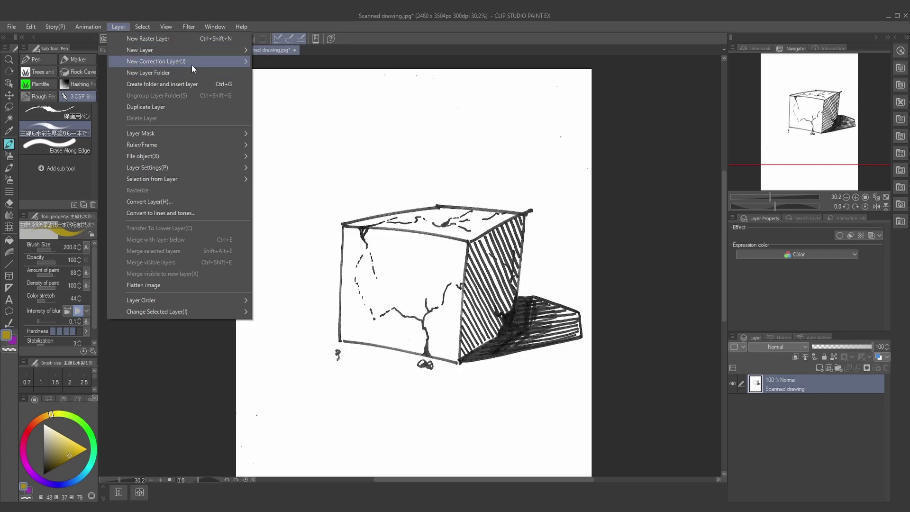
pyautogui.moveTo(192, 64)
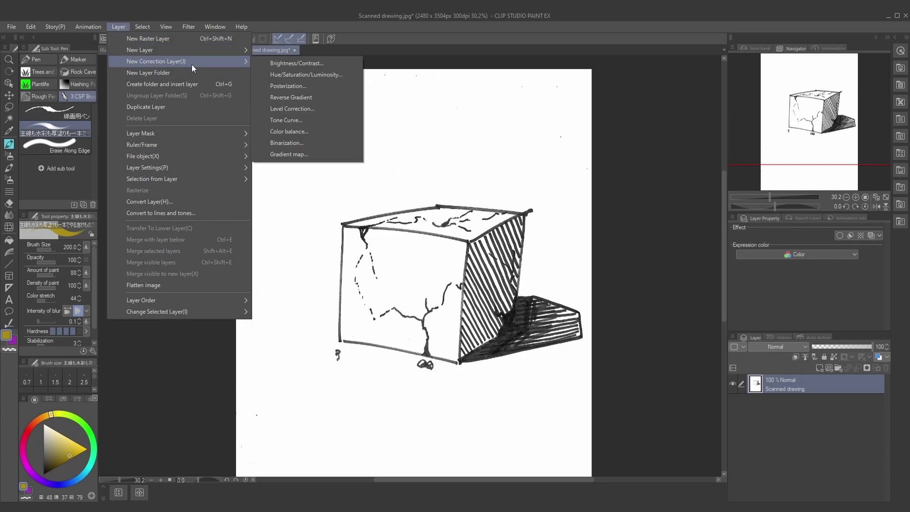
pyautogui.click(320, 118)
pyautogui.moveTo(657, 365); pyautogui.dragTo(659, 396)
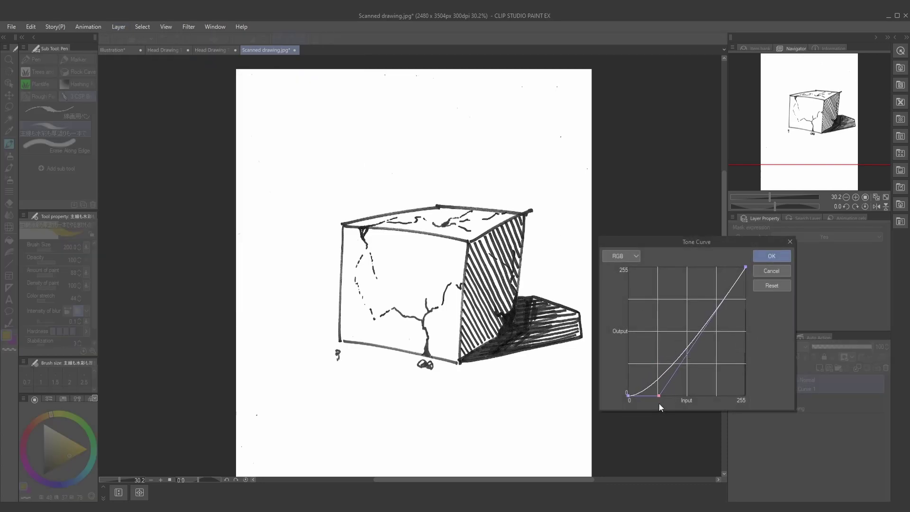
pyautogui.moveTo(711, 327); pyautogui.dragTo(681, 267)
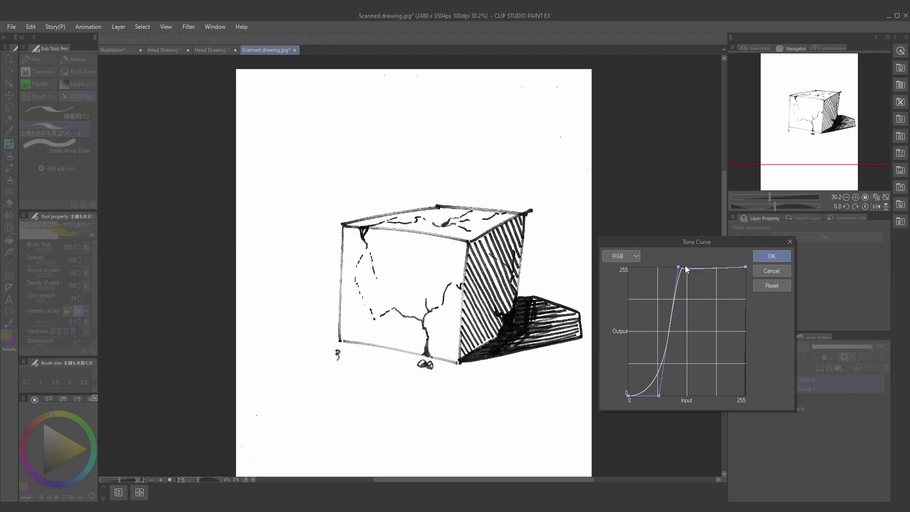
# Step: Confirm the tone curve and merge it with the scanned drawing into one layer
pyautogui.click(757, 260)
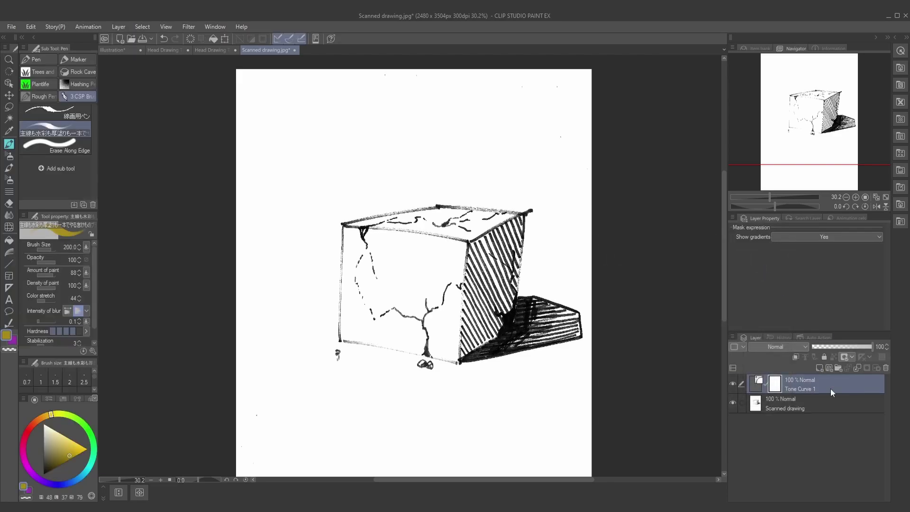
pyautogui.rightClick(840, 404)
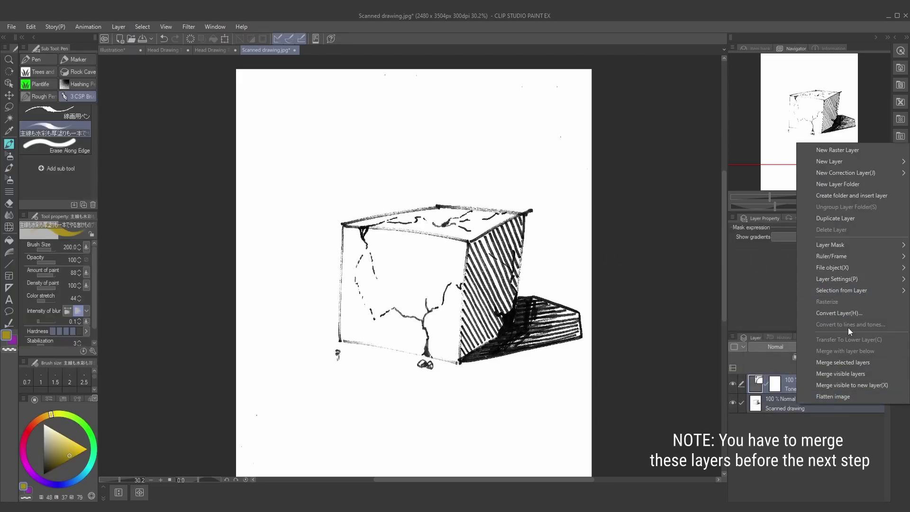
pyautogui.click(855, 363)
# Step: Convert the merged layer's brightness to opacity so the white paper turns transparent
pyautogui.click(35, 28)
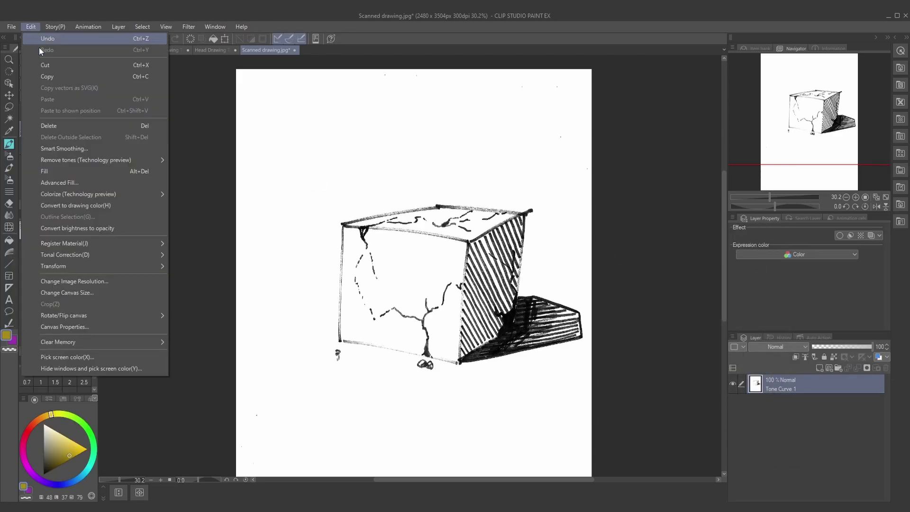
pyautogui.click(88, 228)
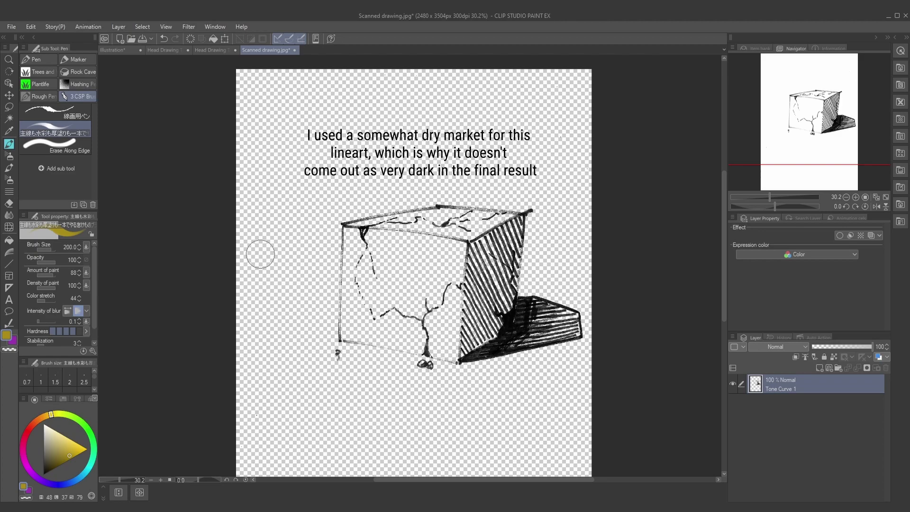
pyautogui.scroll(-2, 384, 281)
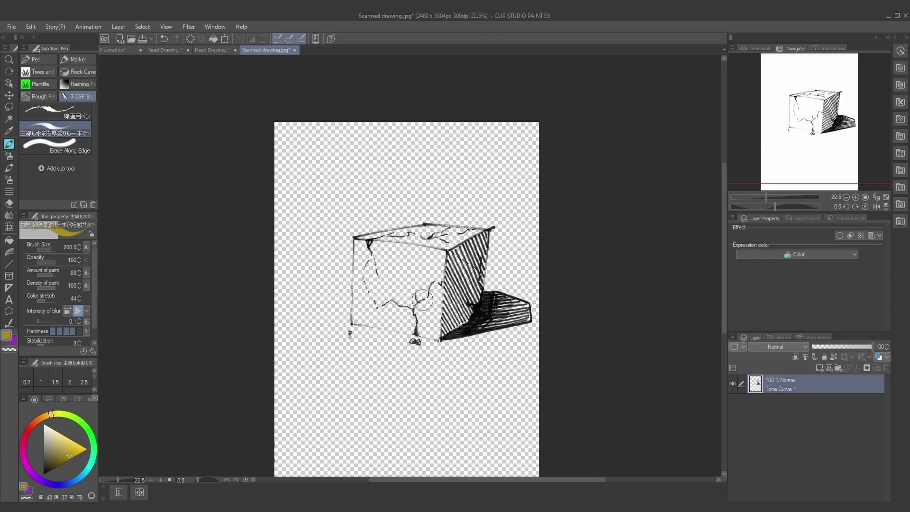
pyautogui.scroll(3, 423, 300)
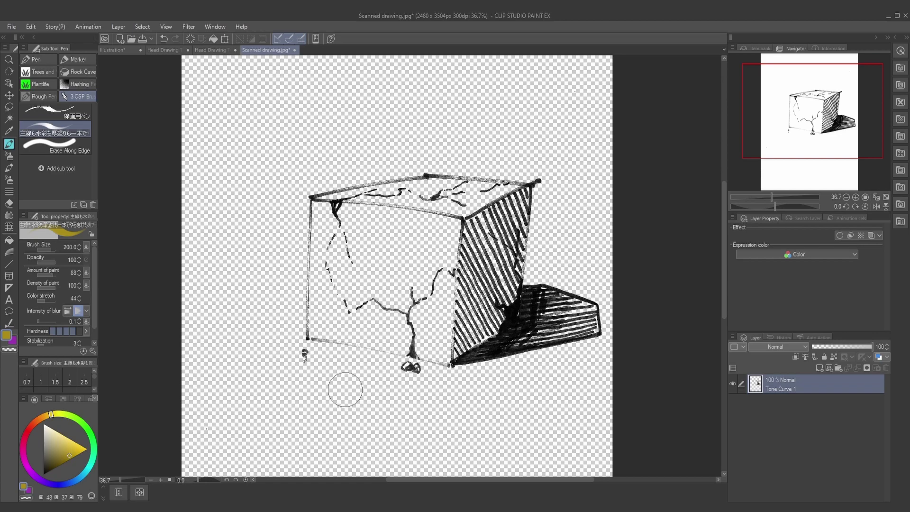
# Step: Try yellow watercolour over the cube, undo it, and repaint it on a new layer
pyautogui.moveTo(317, 335)
pyautogui.mouseDown()
pyautogui.moveTo(314, 311)
pyautogui.moveTo(335, 334)
pyautogui.moveTo(350, 336)
pyautogui.moveTo(356, 326)
pyautogui.moveTo(419, 360)
pyautogui.mouseUp()
pyautogui.hotkey('ctrl', 'z')
pyautogui.click(820, 368)
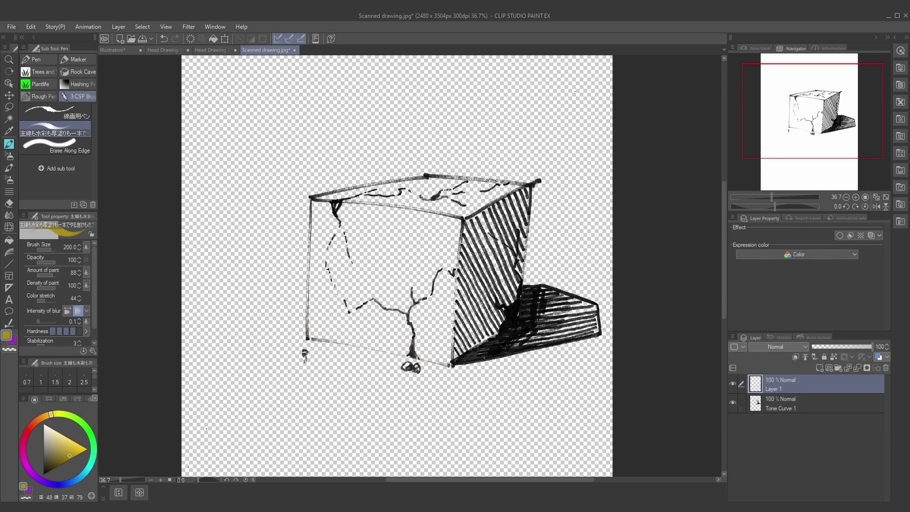
pyautogui.moveTo(315, 315)
pyautogui.mouseDown()
pyautogui.moveTo(314, 268)
pyautogui.moveTo(331, 325)
pyautogui.moveTo(353, 306)
pyautogui.moveTo(317, 340)
pyautogui.moveTo(379, 339)
pyautogui.mouseUp()
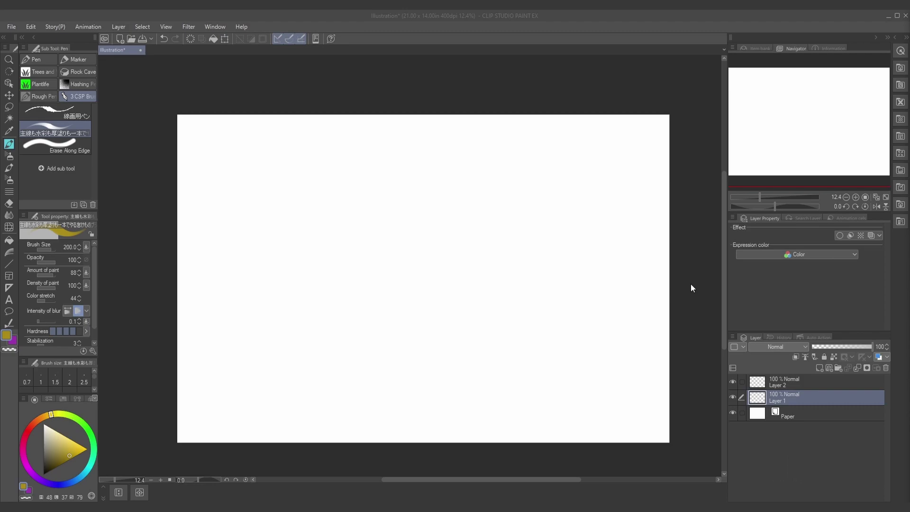
# Step: Place the downloaded Cafe 3D panorama on the canvas and turn it toward the bar and floor
pyautogui.click(903, 71)
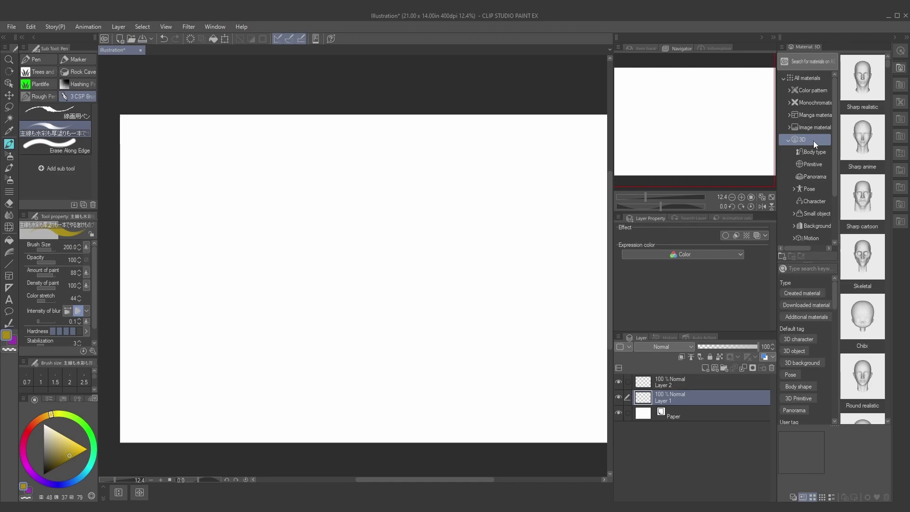
pyautogui.click(818, 177)
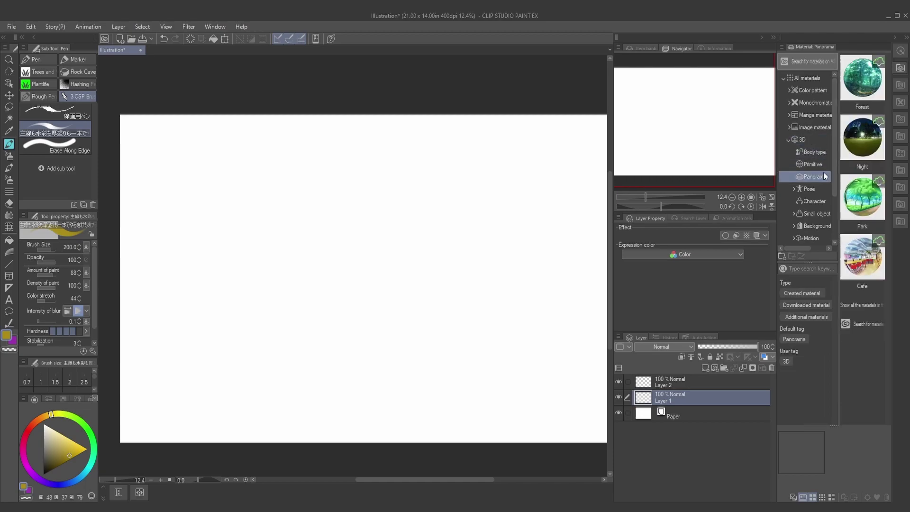
pyautogui.click(882, 284)
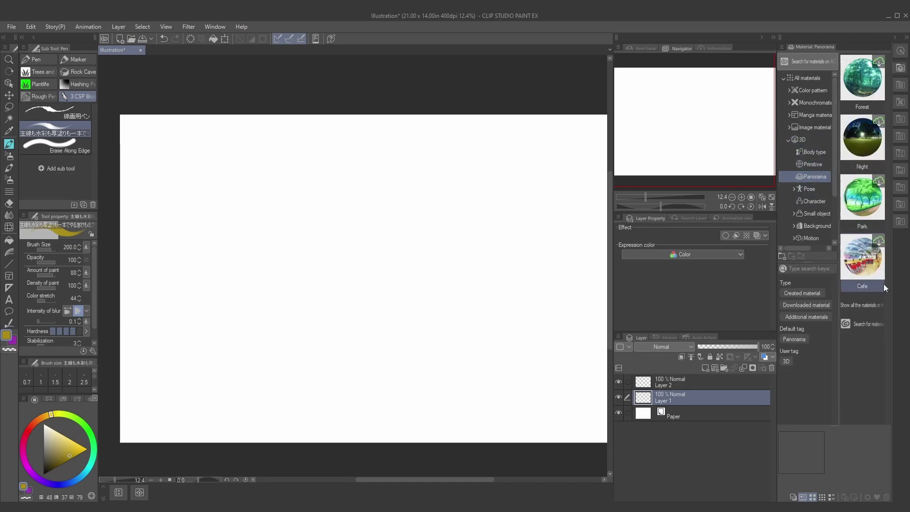
pyautogui.moveTo(878, 282); pyautogui.dragTo(486, 305)
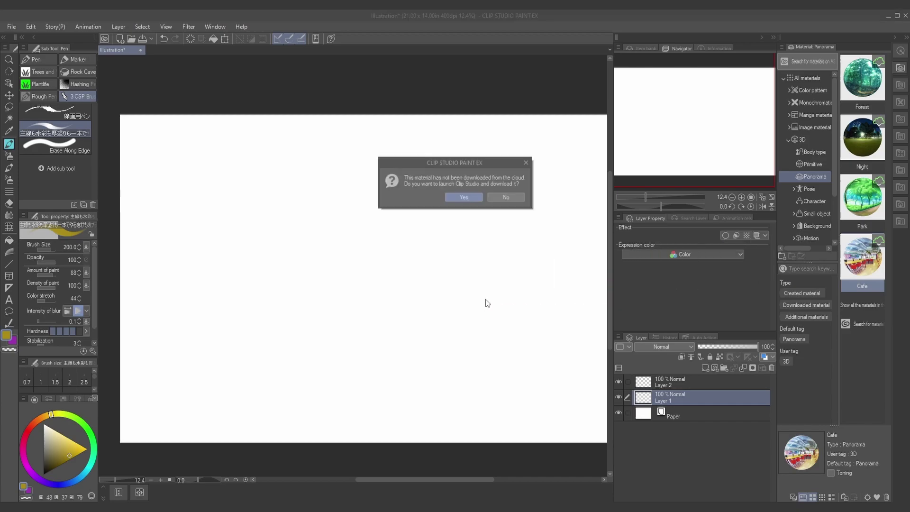
pyautogui.click(473, 196)
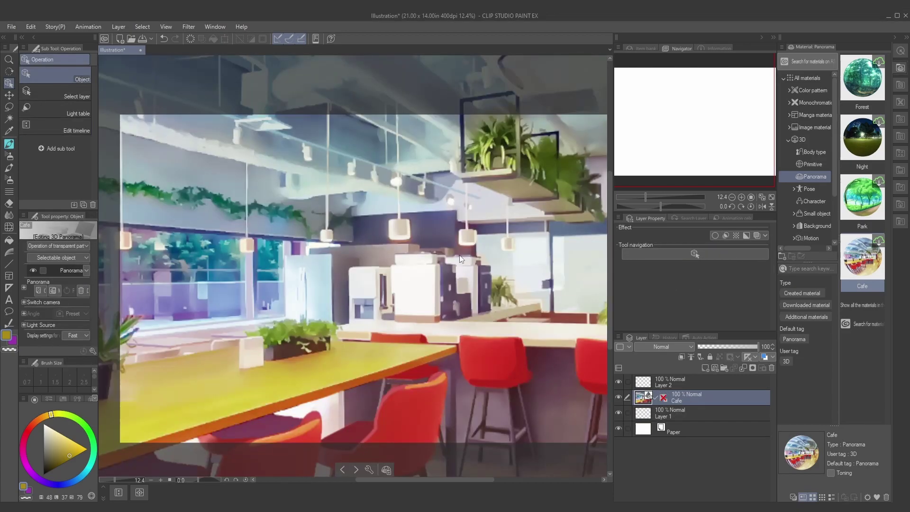
pyautogui.scroll(-5, 463, 264)
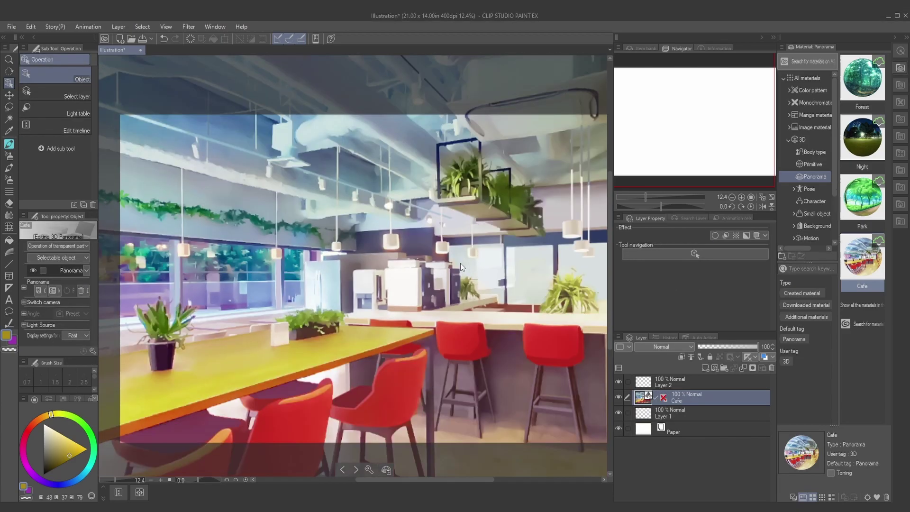
pyautogui.moveTo(492, 265); pyautogui.dragTo(596, 290)
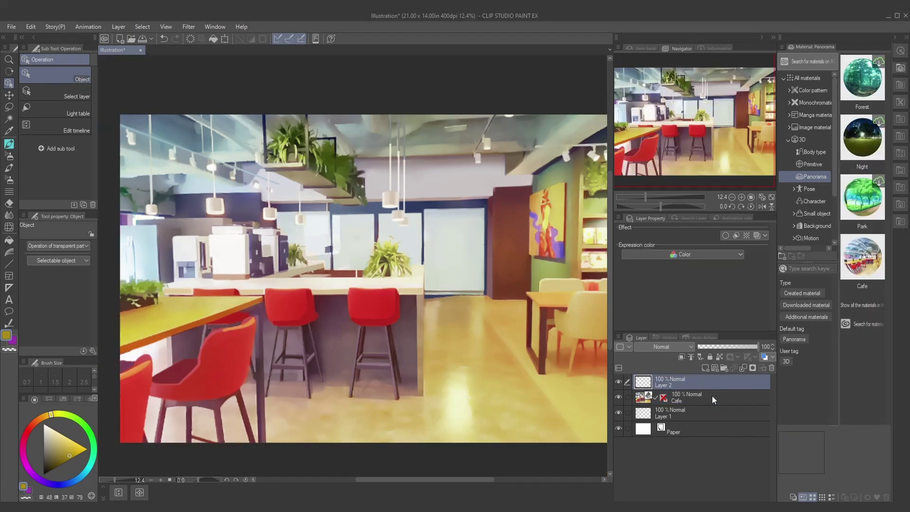
# Step: Fade the Cafe layer to 41% and ready the black Pen on Layer 2
pyautogui.click(722, 347)
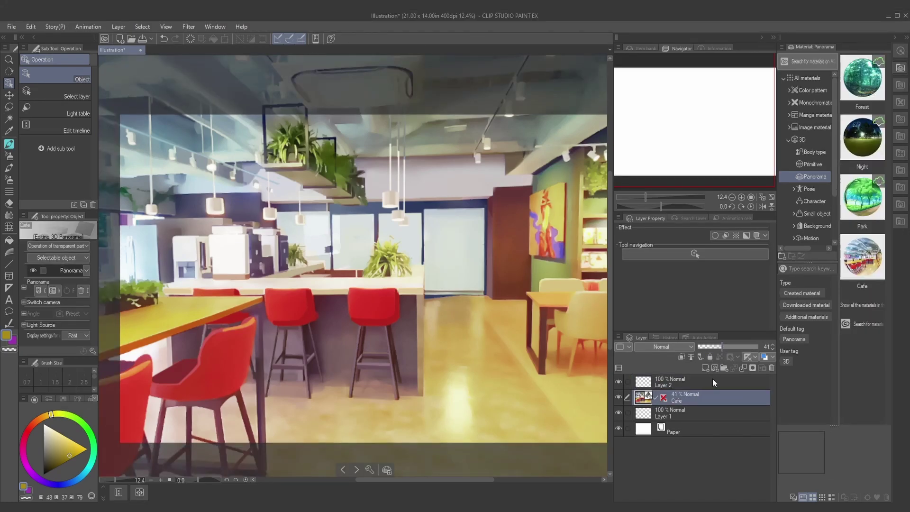
pyautogui.click(713, 379)
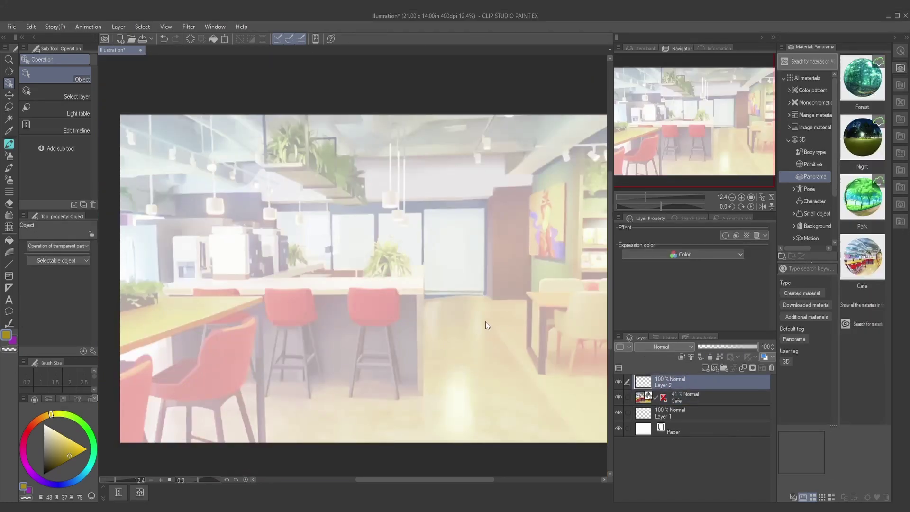
pyautogui.click(10, 144)
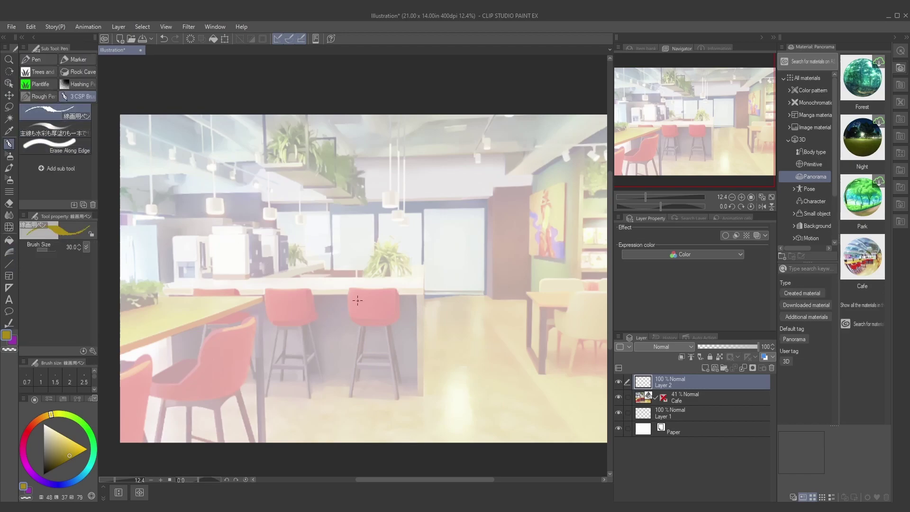
pyautogui.hotkey('ctrl', 'z')
pyautogui.moveTo(52, 451); pyautogui.dragTo(43, 474)
pyautogui.click(348, 293)
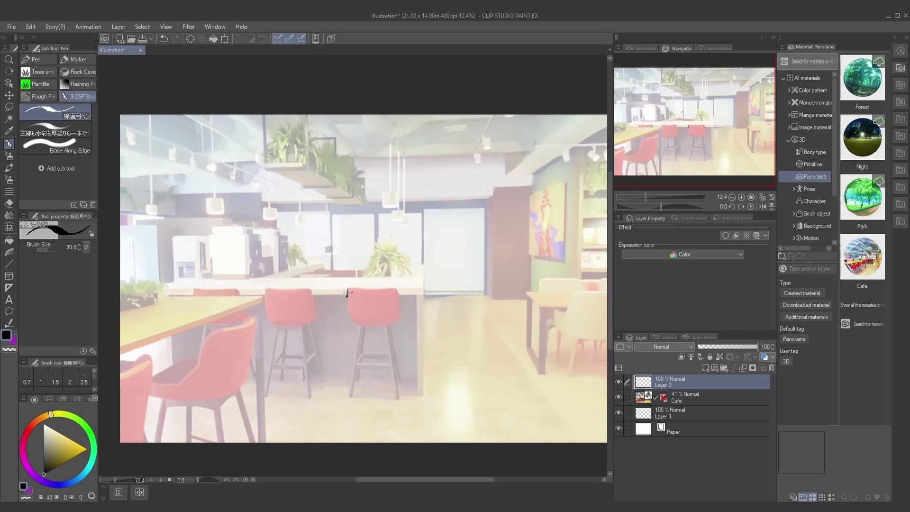
pyautogui.hotkey('ctrl', 'z')
# Step: Trace the red bar stool's back edges and back-right leg in black
pyautogui.moveTo(350, 288)
pyautogui.mouseDown()
pyautogui.moveTo(353, 325)
pyautogui.moveTo(399, 322)
pyautogui.mouseUp()
pyautogui.moveTo(399, 294)
pyautogui.mouseDown()
pyautogui.moveTo(352, 288)
pyautogui.moveTo(393, 288)
pyautogui.mouseUp()
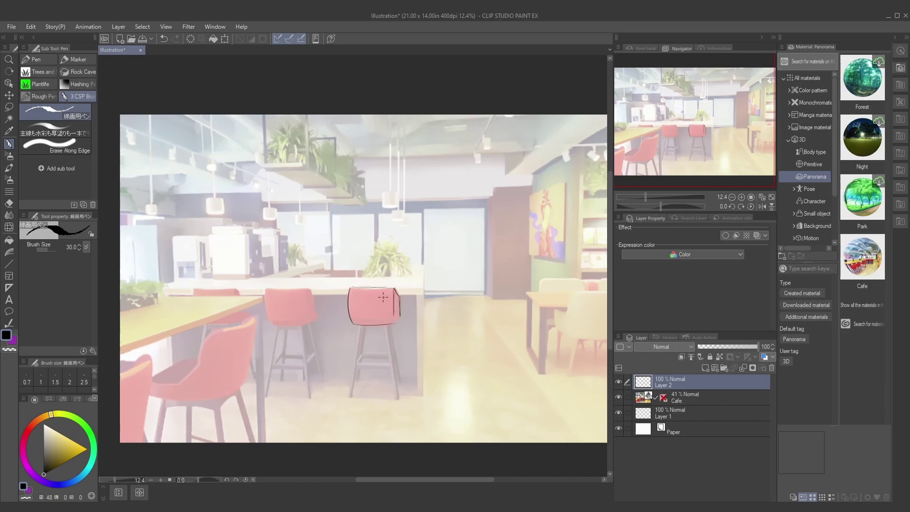
pyautogui.moveTo(353, 319)
pyautogui.mouseDown()
pyautogui.moveTo(389, 319)
pyautogui.moveTo(356, 363)
pyautogui.moveTo(353, 396)
pyautogui.mouseUp()
pyautogui.moveTo(385, 329); pyautogui.dragTo(396, 387)
pyautogui.moveTo(383, 327); pyautogui.dragTo(400, 399)
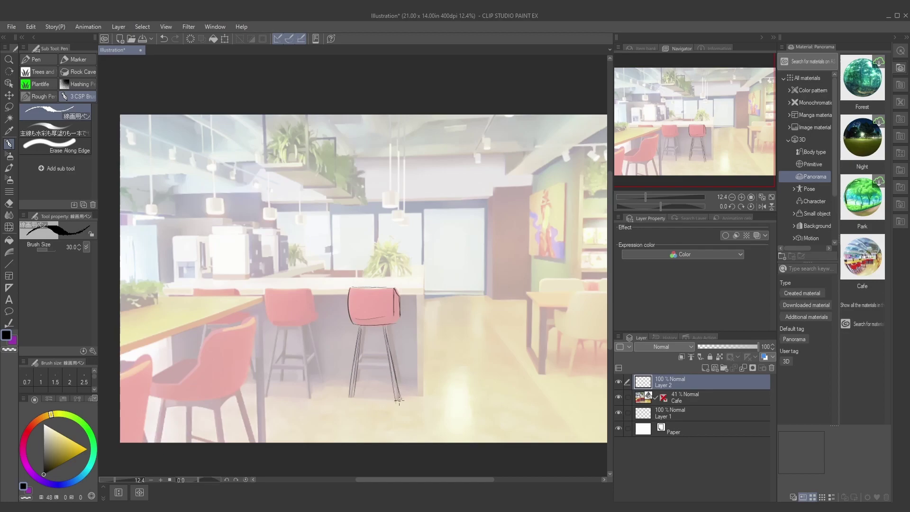